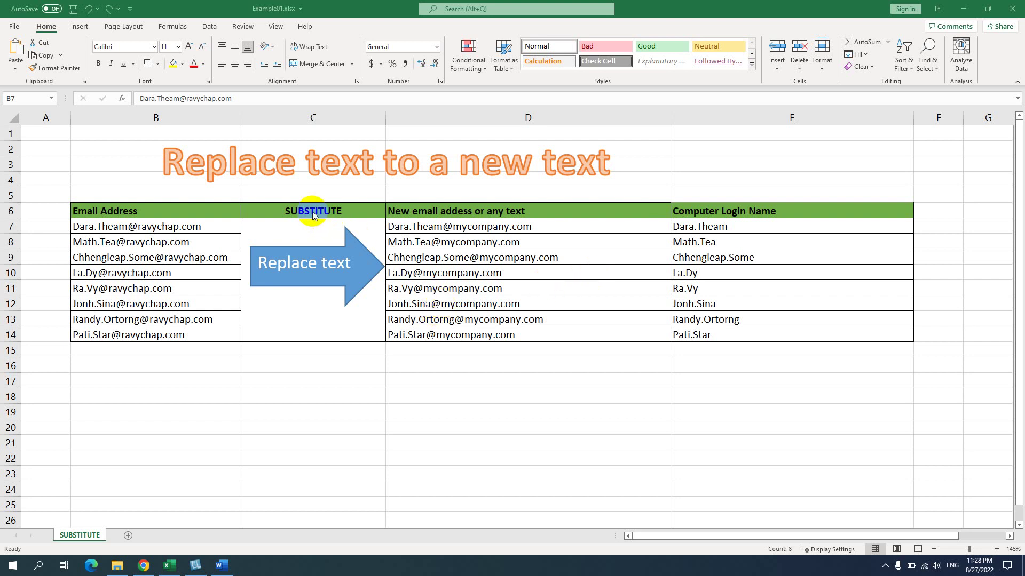
# Inspect the B7 address and the C6 SUBSTITUTE heading, undoing B7's hyperlink conversion
pyautogui.press('F2')
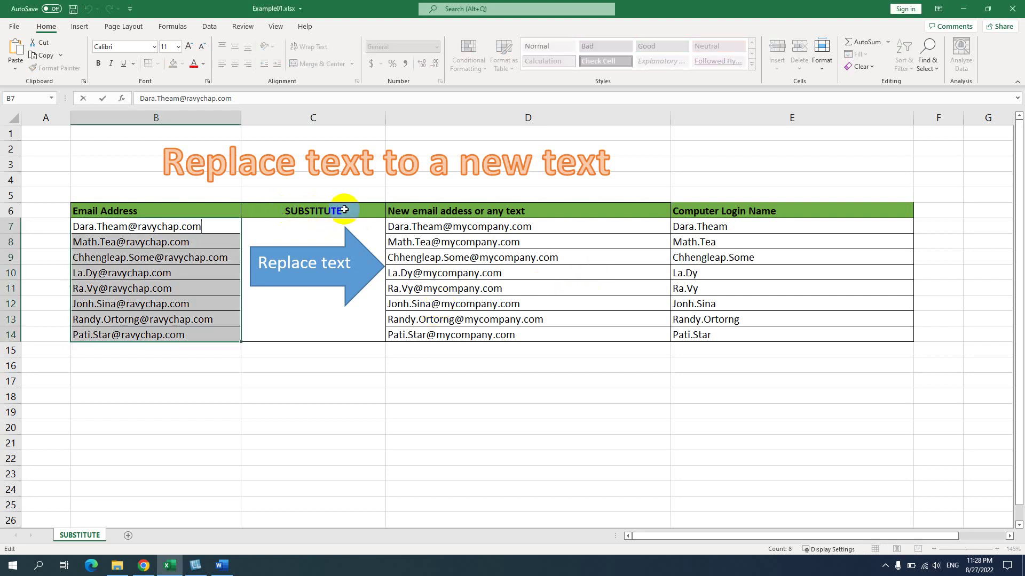
pyautogui.click(344, 209)
pyautogui.doubleClick(345, 210)
pyautogui.moveTo(344, 210); pyautogui.dragTo(285, 202)
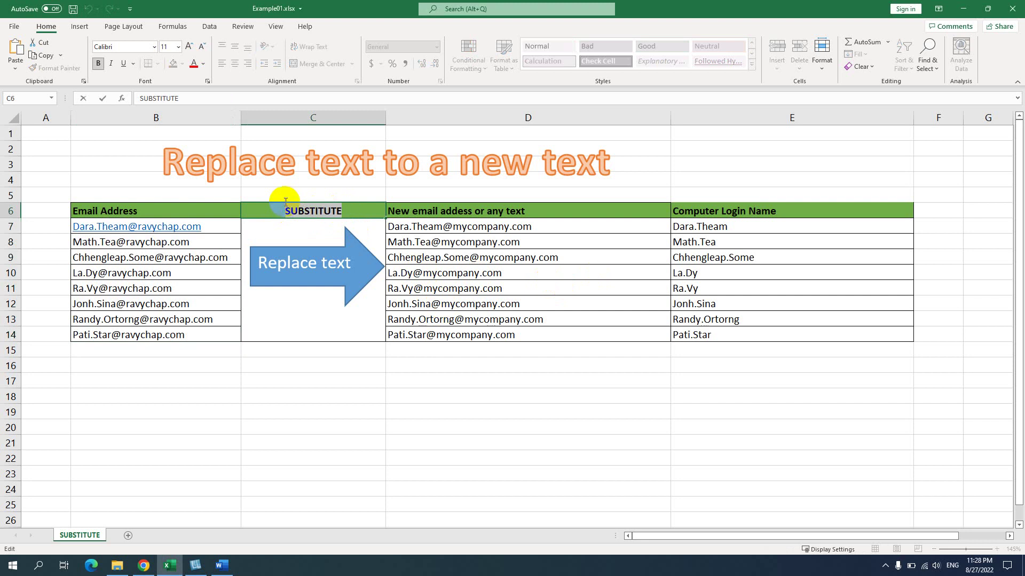
pyautogui.click(298, 377)
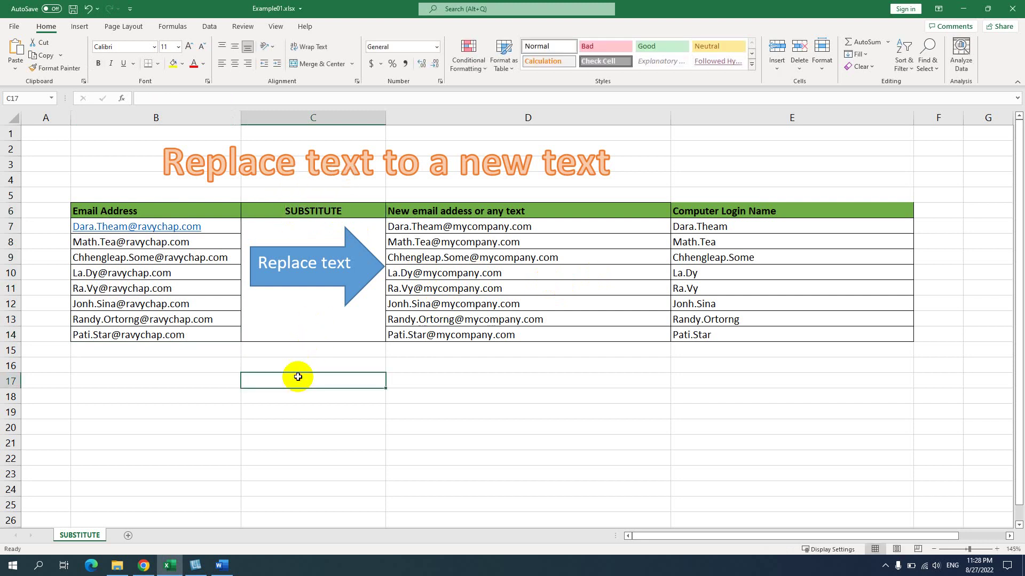
pyautogui.hotkey('ctrl', 'z')
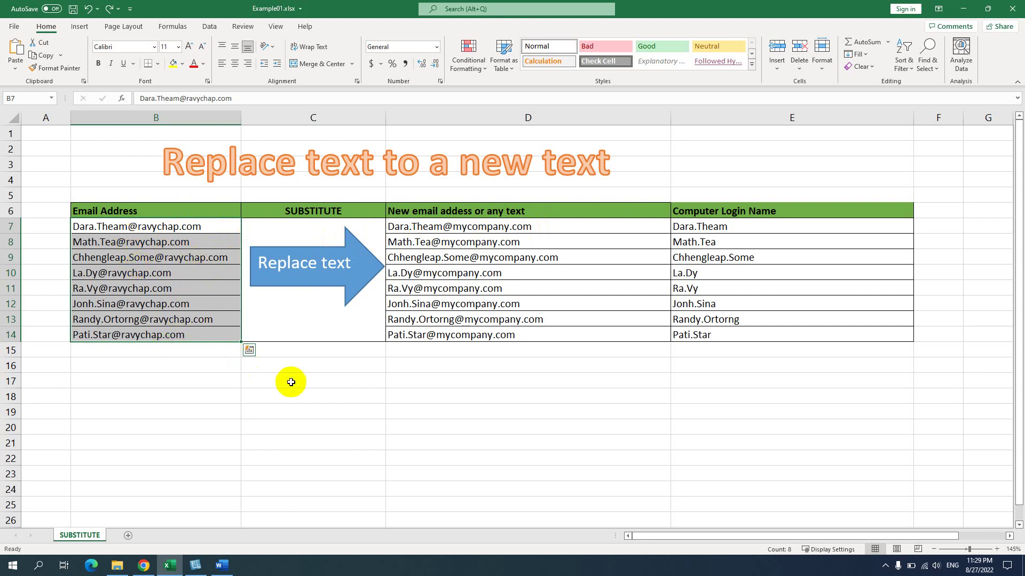
# Clear the converted addresses in D7:D14 and begin a =SUBSTITUTE( formula in D7
pyautogui.click(315, 379)
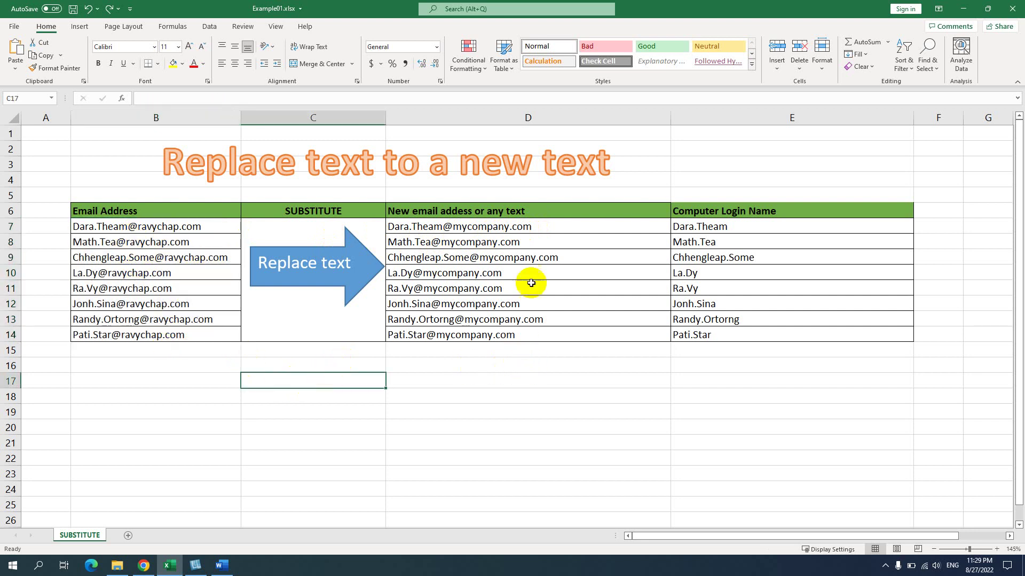
pyautogui.moveTo(571, 226); pyautogui.dragTo(572, 331)
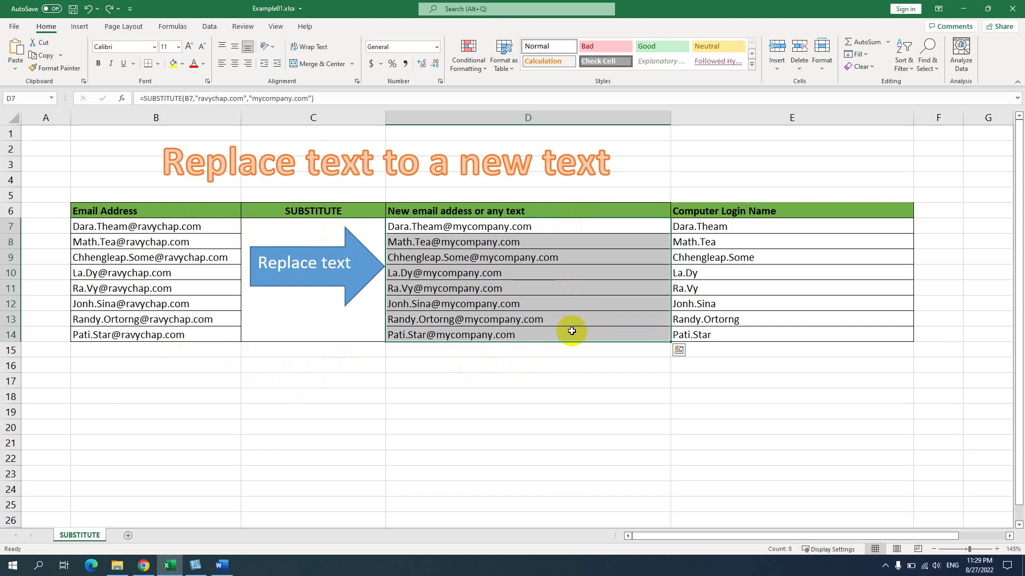
pyautogui.press('Delete')
pyautogui.click(494, 223)
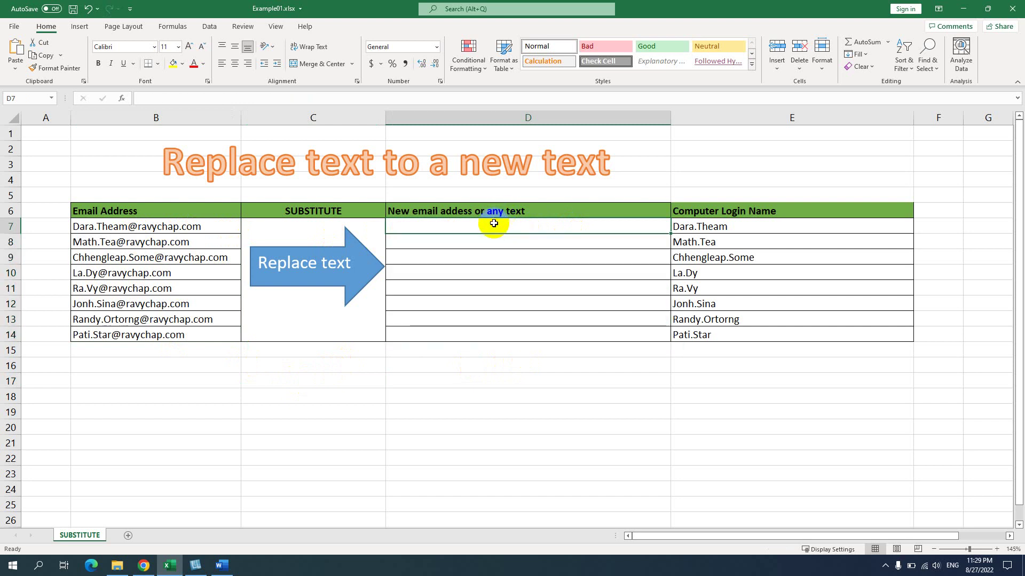
pyautogui.write('=sub')
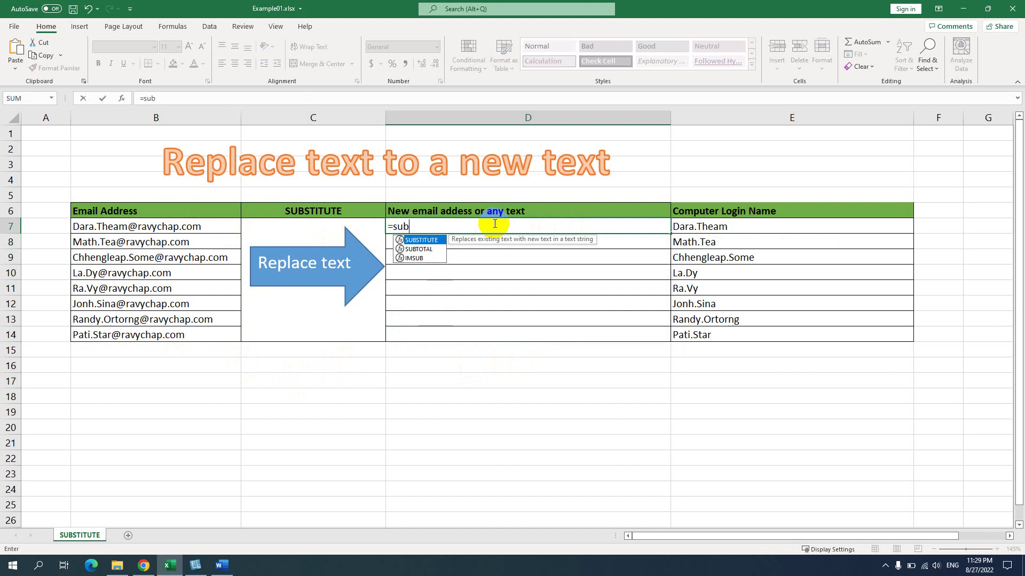
pyautogui.press('Tab')
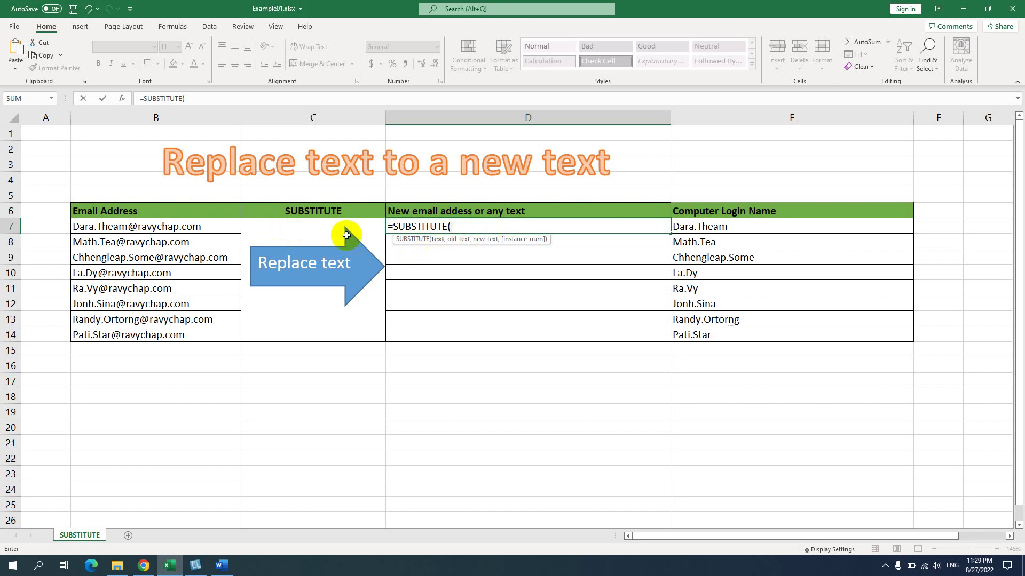
pyautogui.click(190, 227)
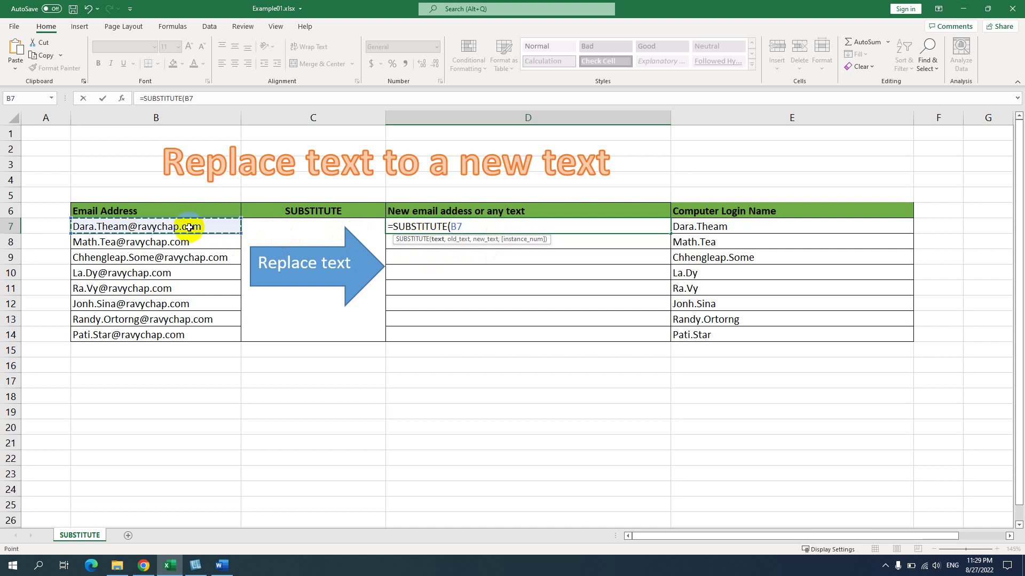
pyautogui.write(',"ravychap')
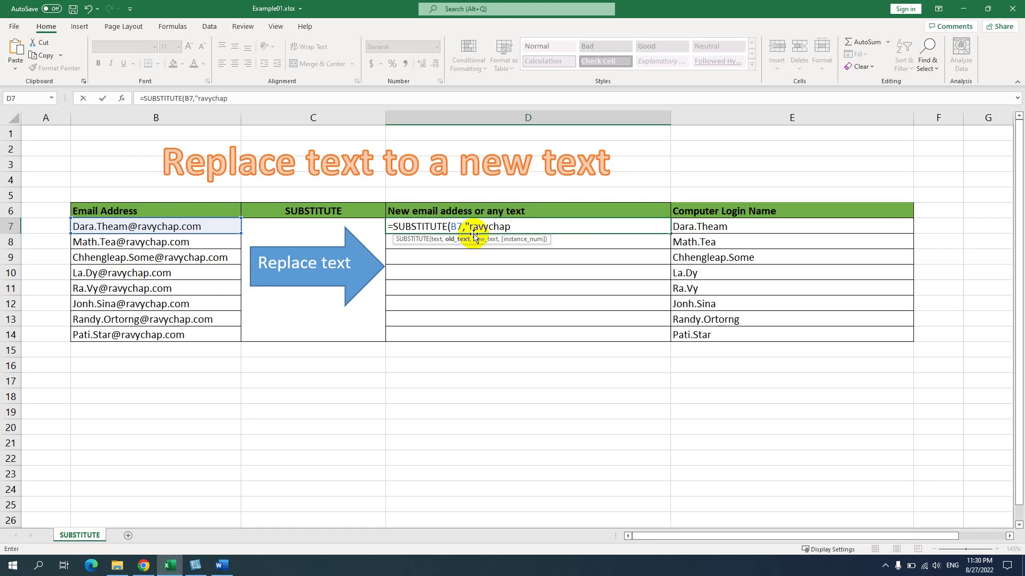
pyautogui.write('.com","my')
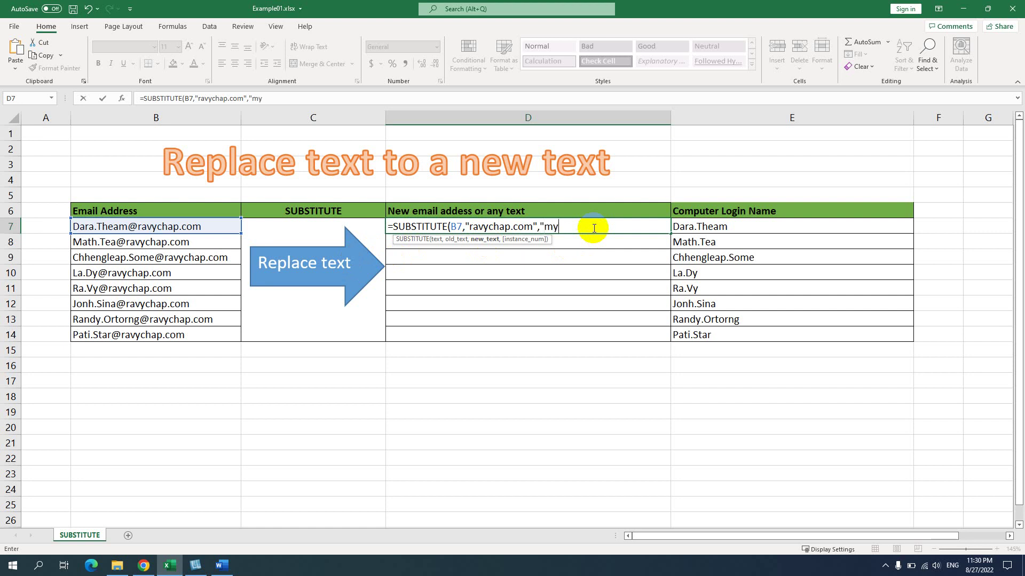
pyautogui.write('company.com"')
pyautogui.write(',')
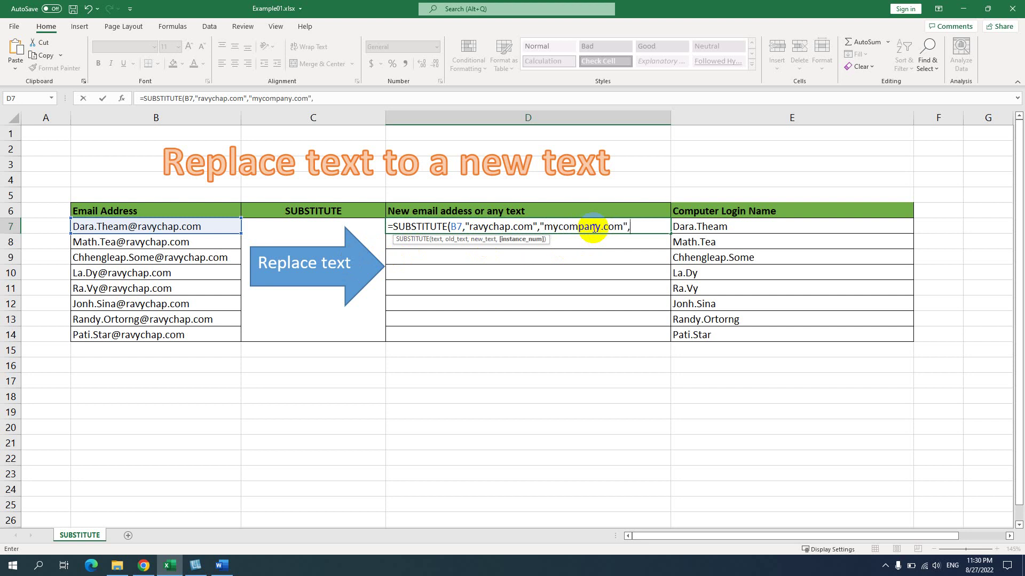
pyautogui.press('BackSpace')
pyautogui.write(')')
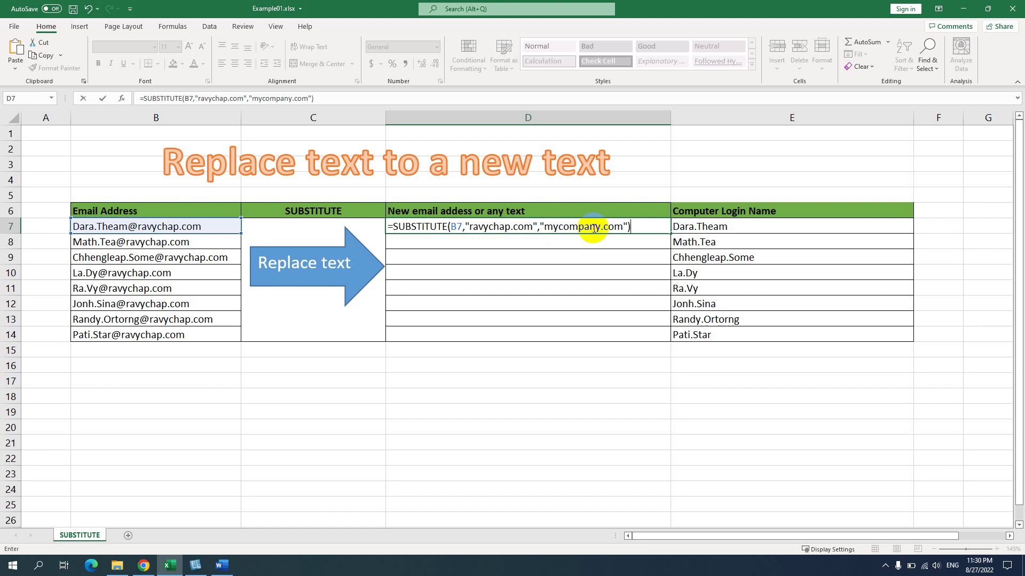
pyautogui.press('Return')
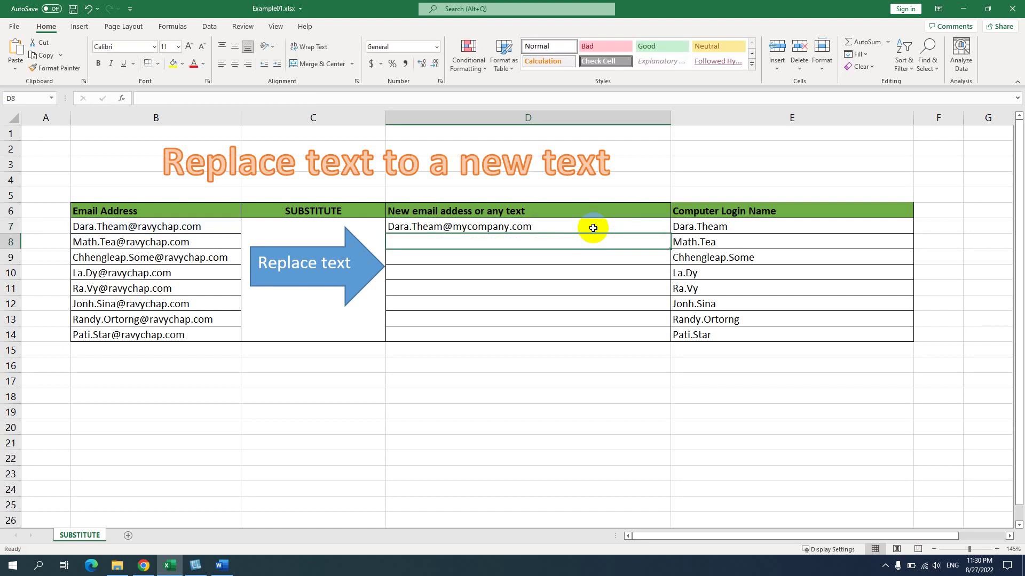
pyautogui.click(593, 228)
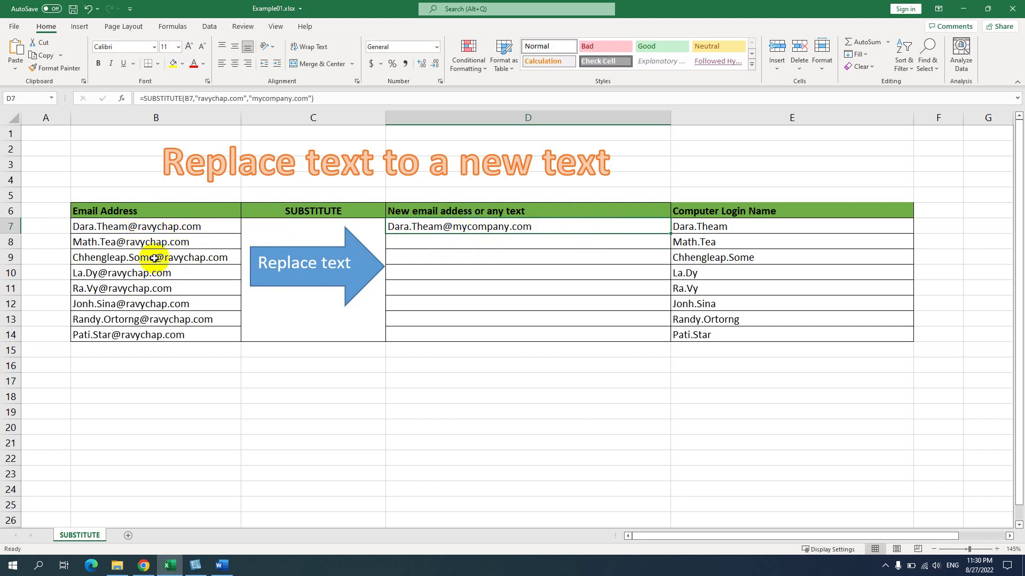
# Fill the D7 SUBSTITUTE formula down to D14 for all eight addresses
pyautogui.moveTo(670, 234); pyautogui.dragTo(666, 339)
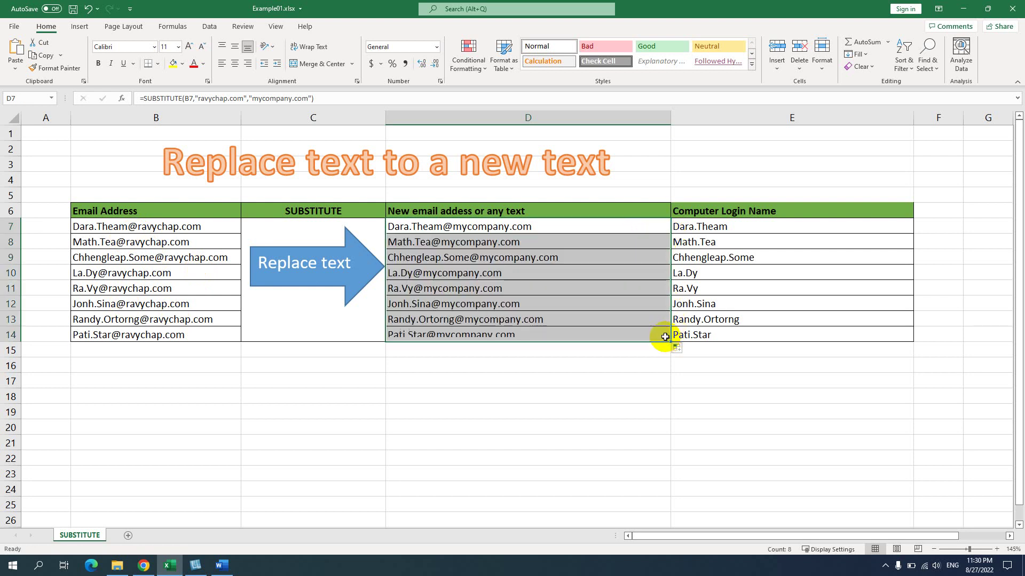
pyautogui.click(573, 227)
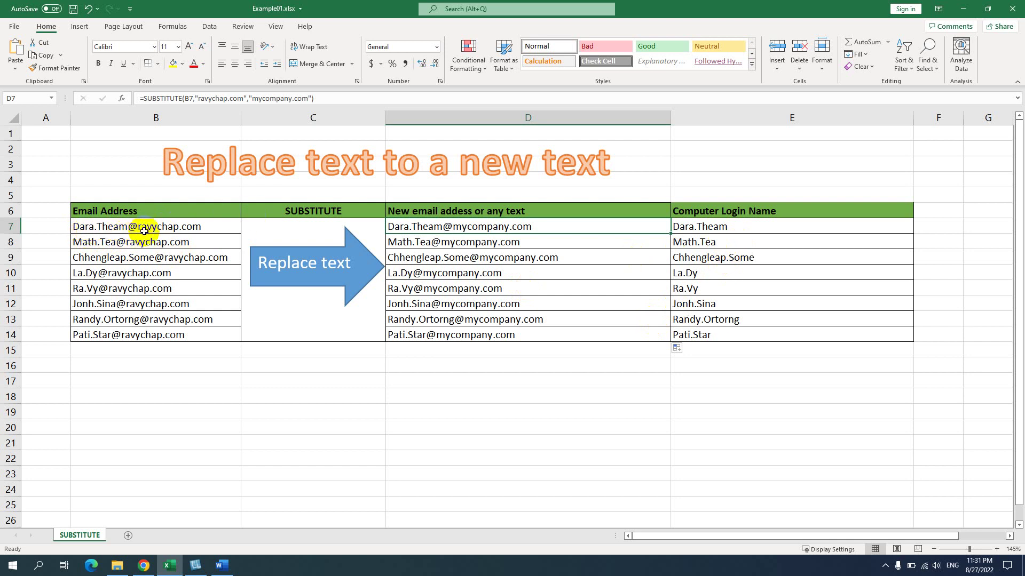
# Clear the old login names in E7:E14
pyautogui.click(770, 226)
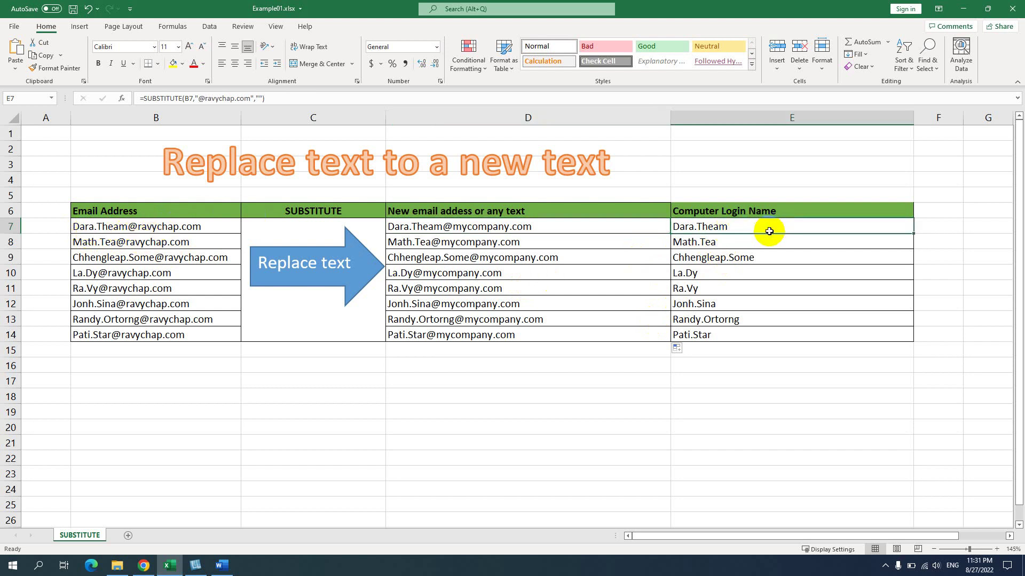
pyautogui.moveTo(777, 231); pyautogui.dragTo(764, 337)
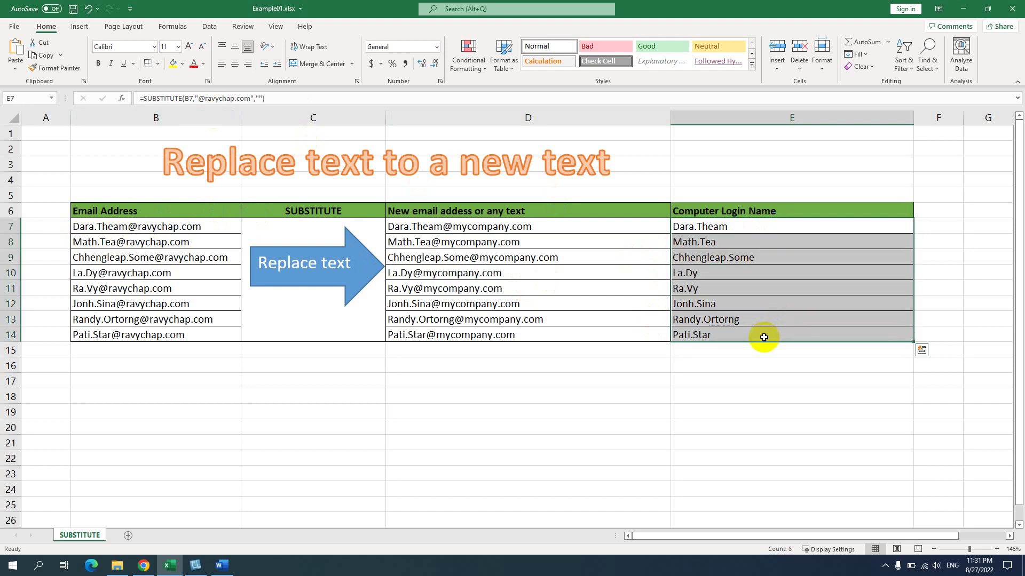
pyautogui.press('Delete')
# Start E7's formula as =SUBSTITUTE(B7, using B7 as the source text
pyautogui.doubleClick(716, 227)
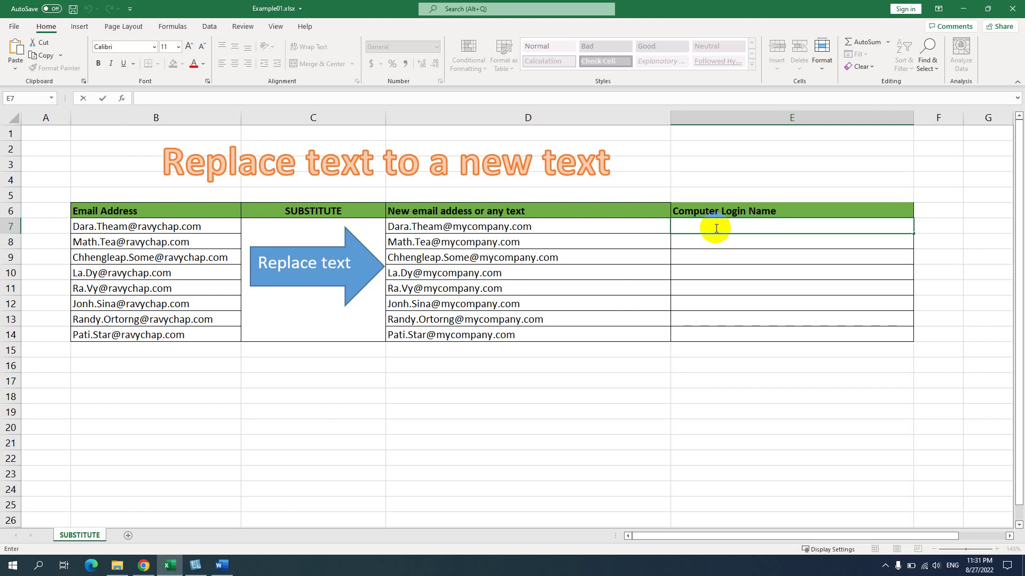
pyautogui.write('=')
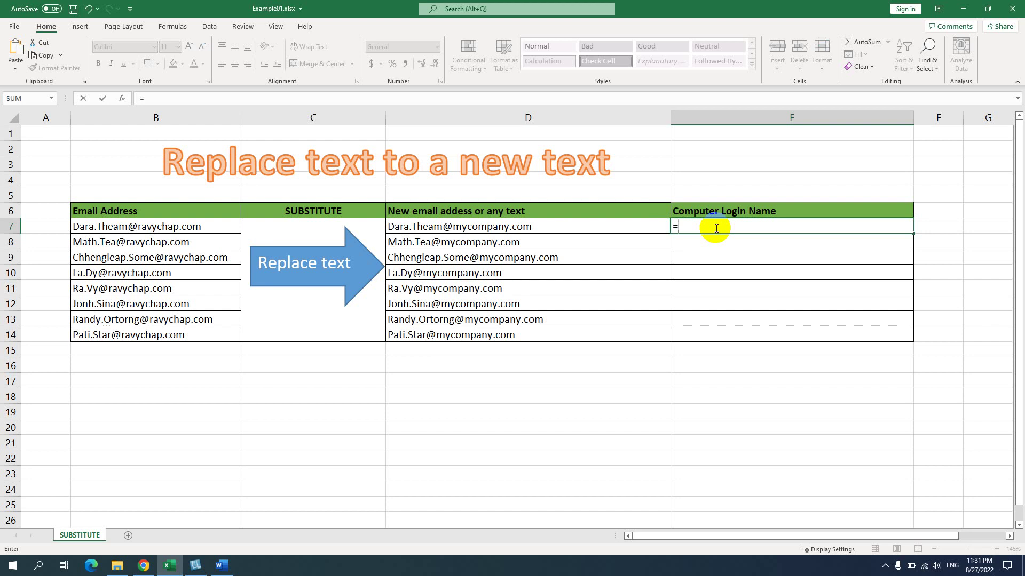
pyautogui.write('sub')
pyautogui.press('BackSpace')
pyautogui.press('BackSpace')
pyautogui.write('u')
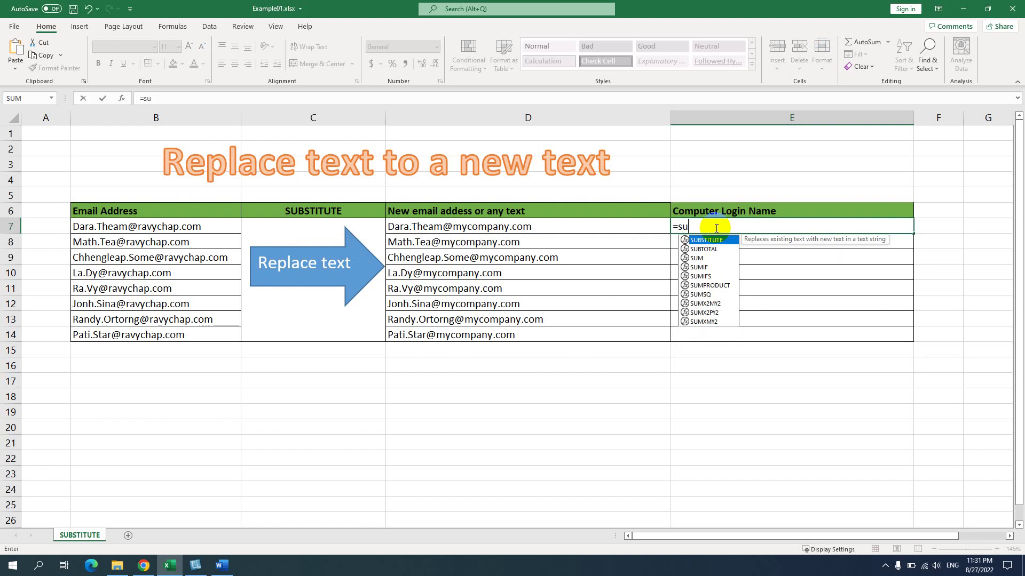
pyautogui.press('Tab')
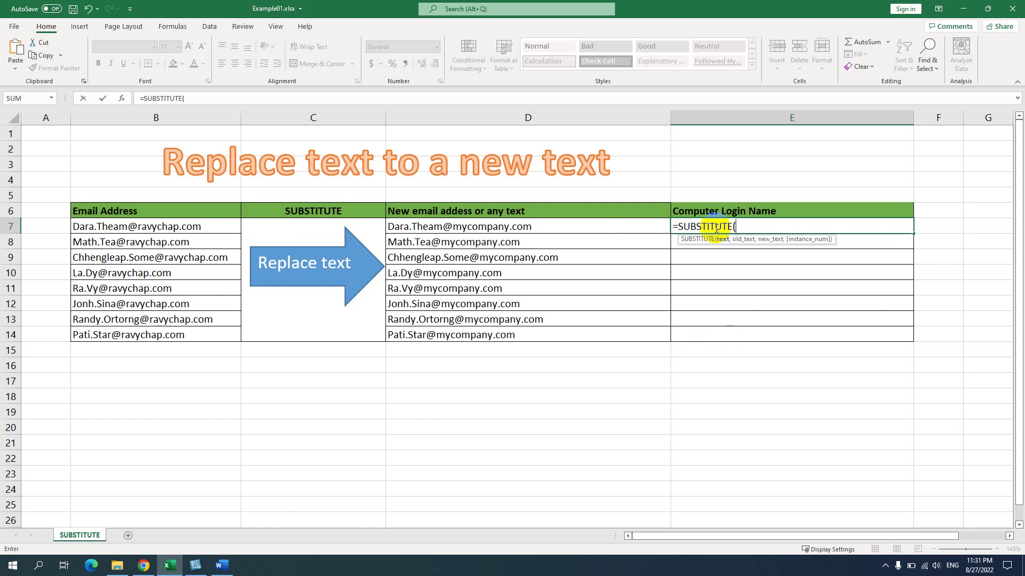
pyautogui.click(111, 230)
pyautogui.write(',')
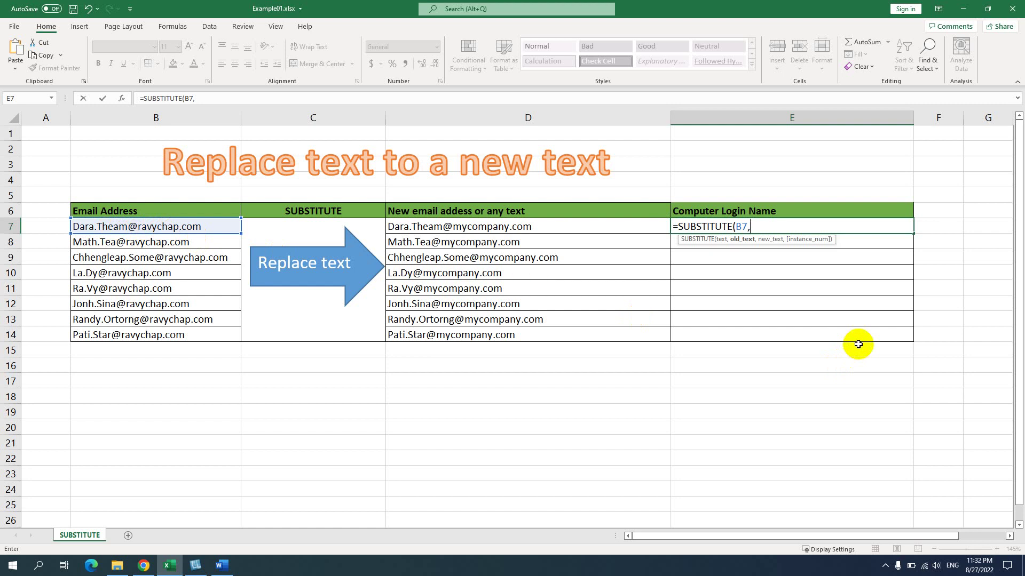
pyautogui.write('ravych')
pyautogui.press('BackSpace')
pyautogui.press('BackSpace')
pyautogui.press('BackSpace')
pyautogui.press('BackSpace')
pyautogui.press('BackSpace')
pyautogui.press('BackSpace')
pyautogui.write('@ravy')
pyautogui.write('.ch')
pyautogui.write('chap')
pyautogui.write('.com')
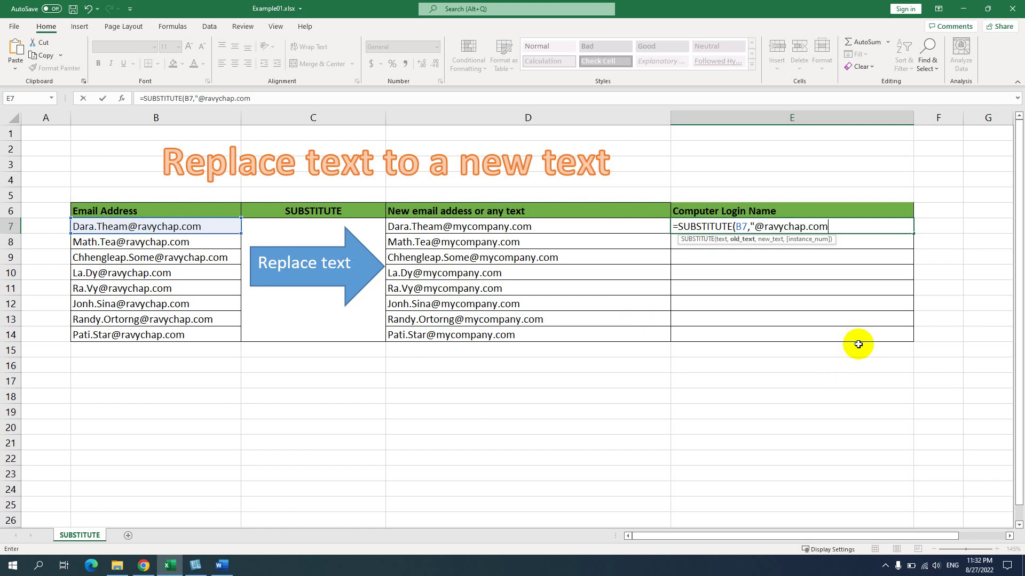
pyautogui.write('",')
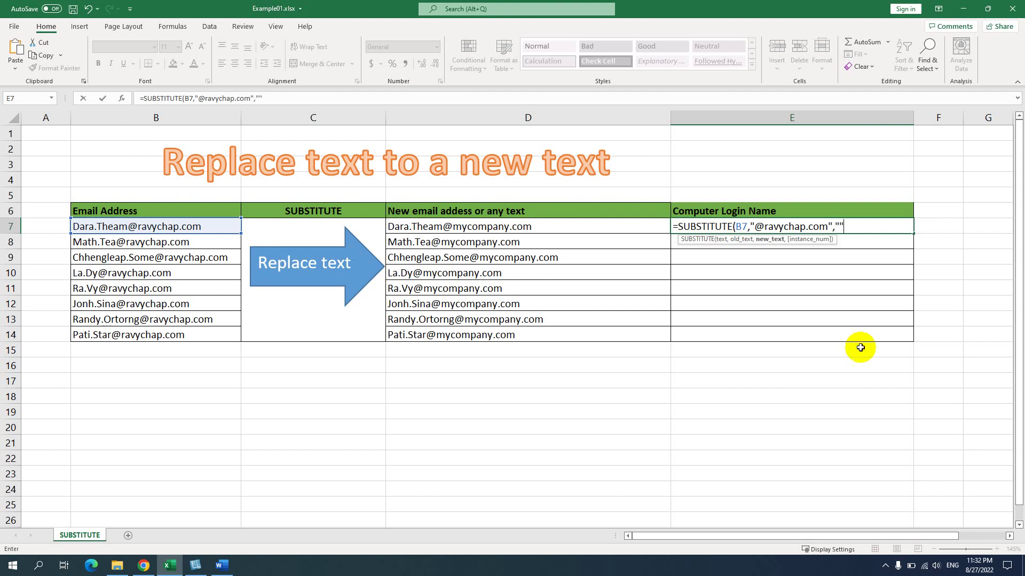
pyautogui.click(840, 226)
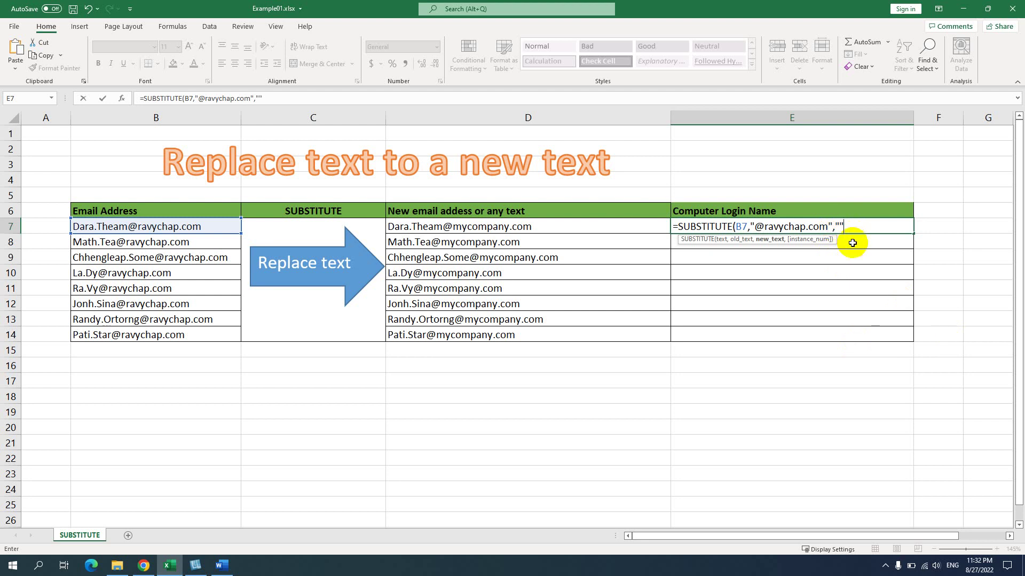
pyautogui.write(')')
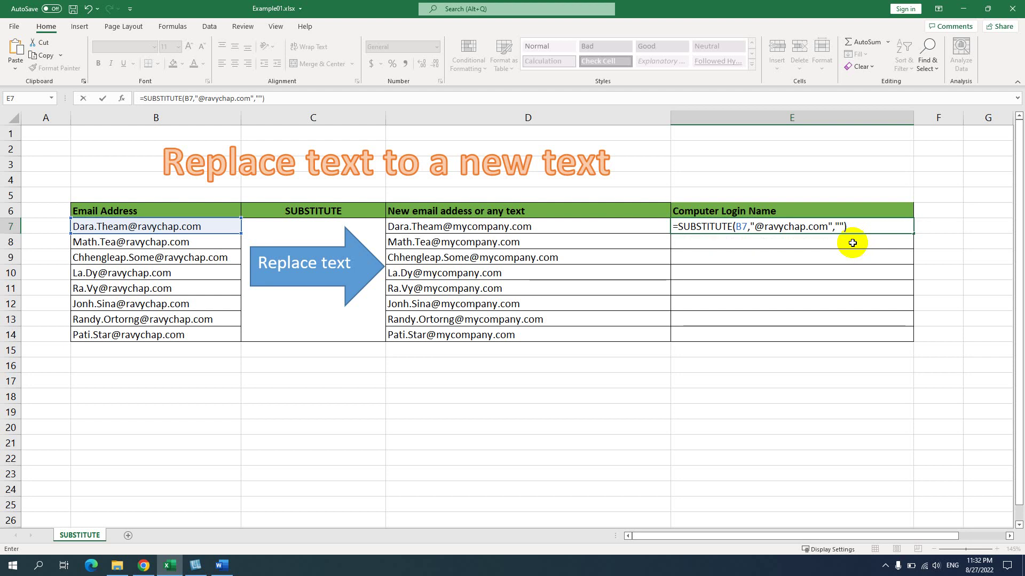
pyautogui.press('Return')
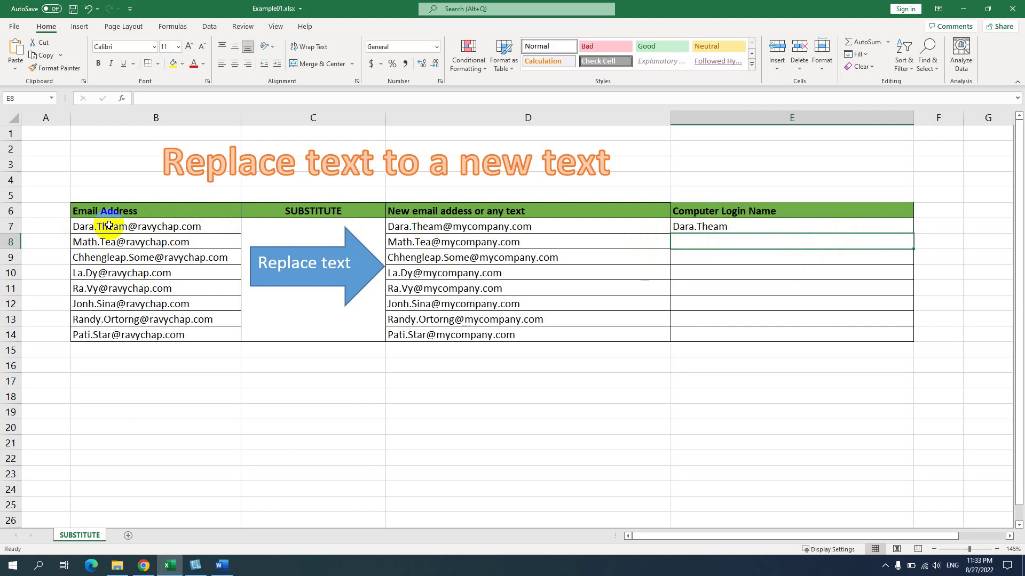
# Copy the E7 login-name formula down through E14 and deselect the filled cells
pyautogui.click(747, 229)
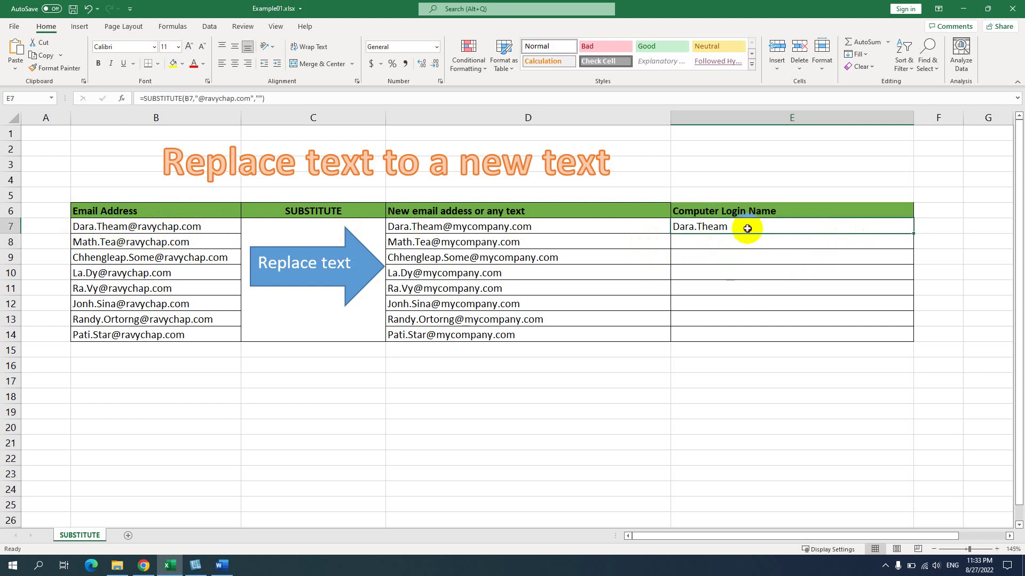
pyautogui.moveTo(914, 234); pyautogui.dragTo(903, 340)
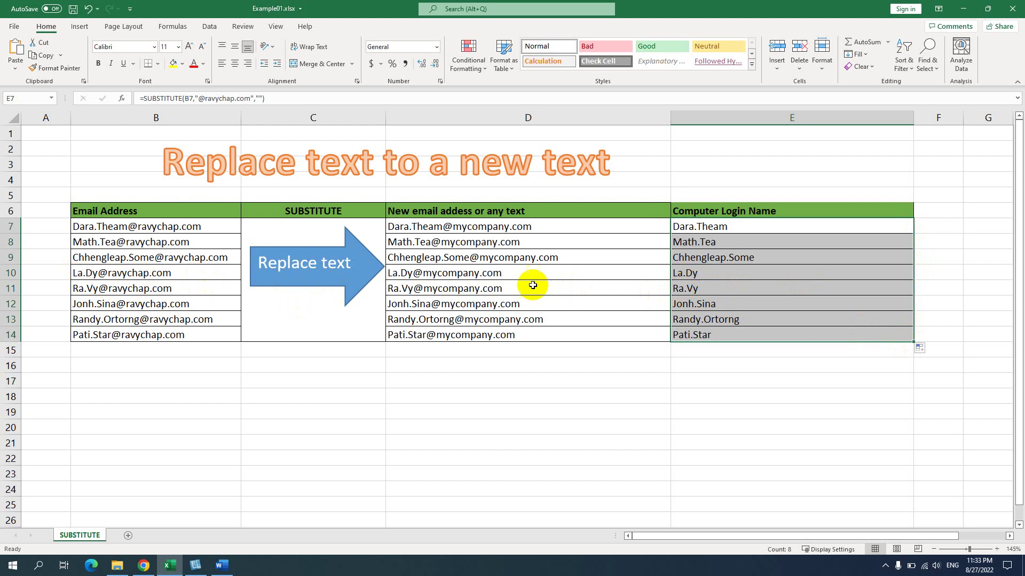
pyautogui.click(653, 381)
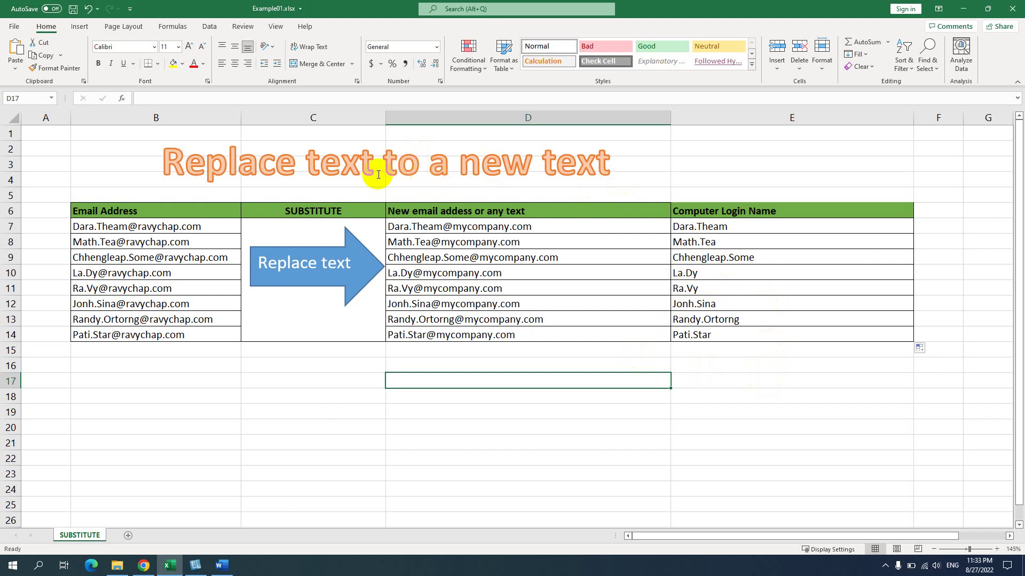
pyautogui.moveTo(431, 212); pyautogui.dragTo(446, 215)
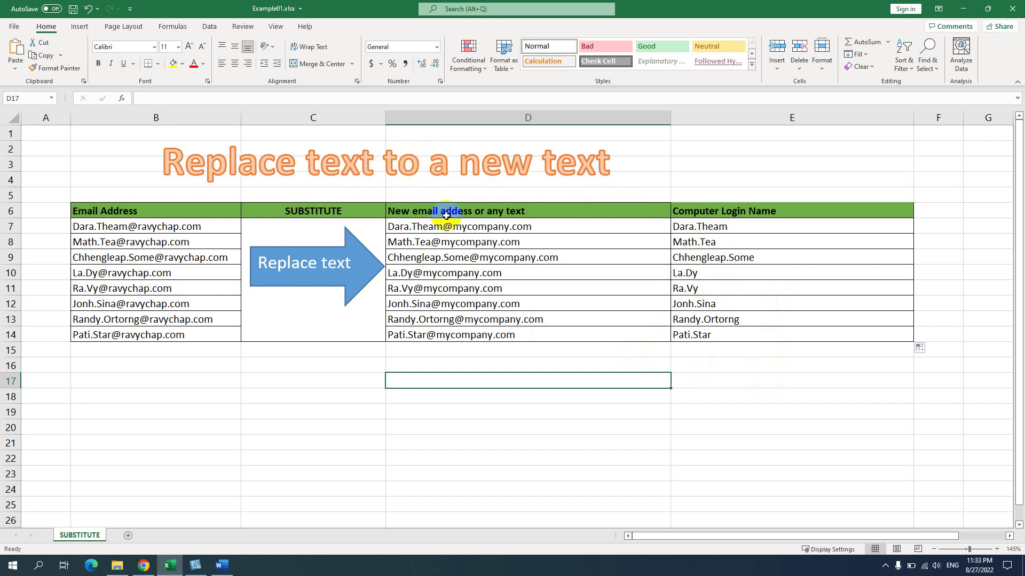